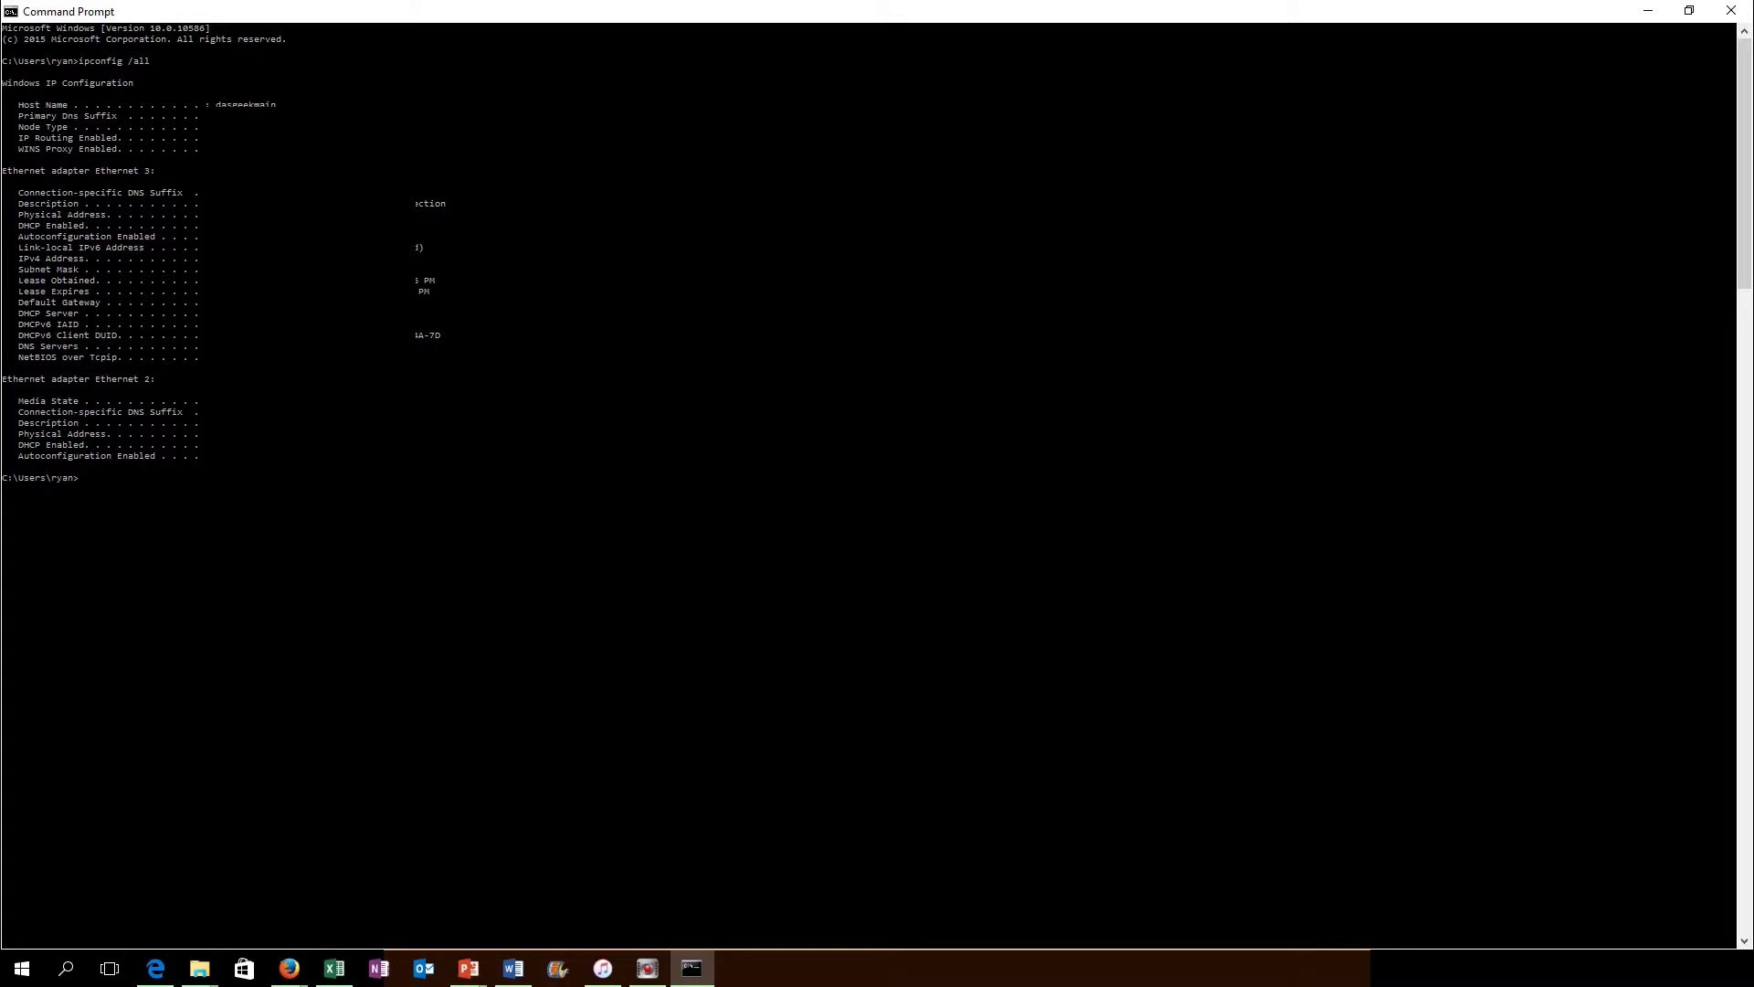
- Search Windows for "network" and open the Network Connections control panel window
click(65, 968)
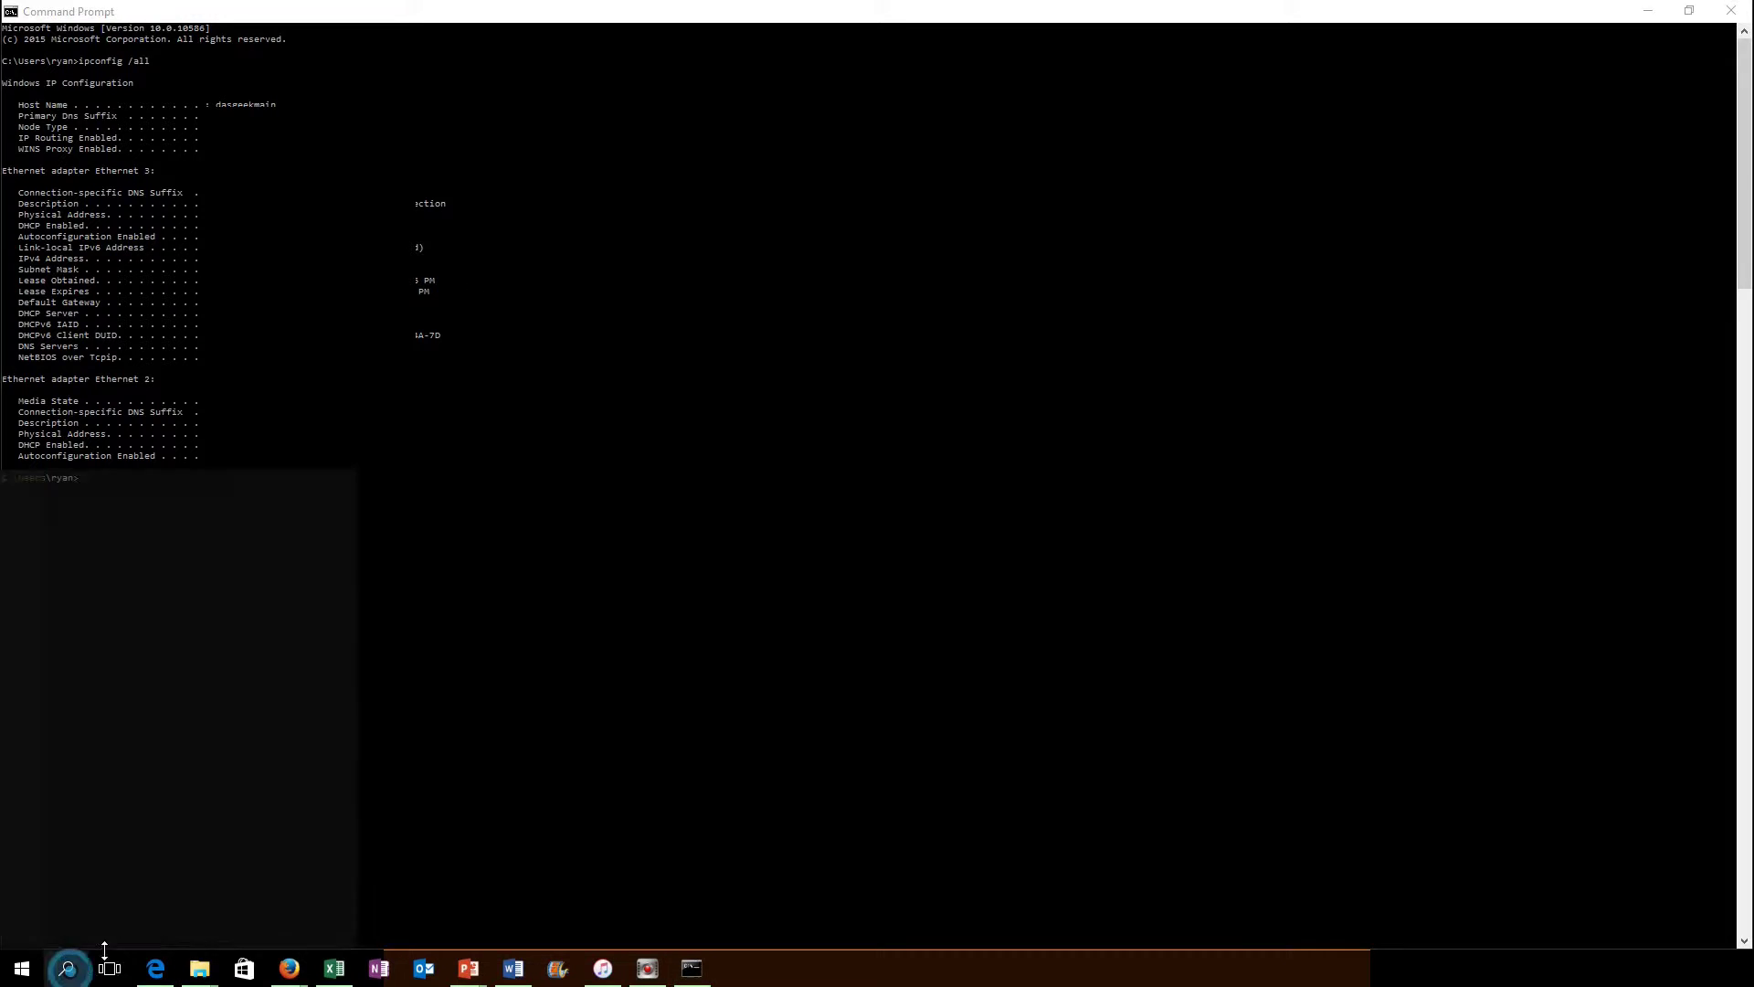
text(network)
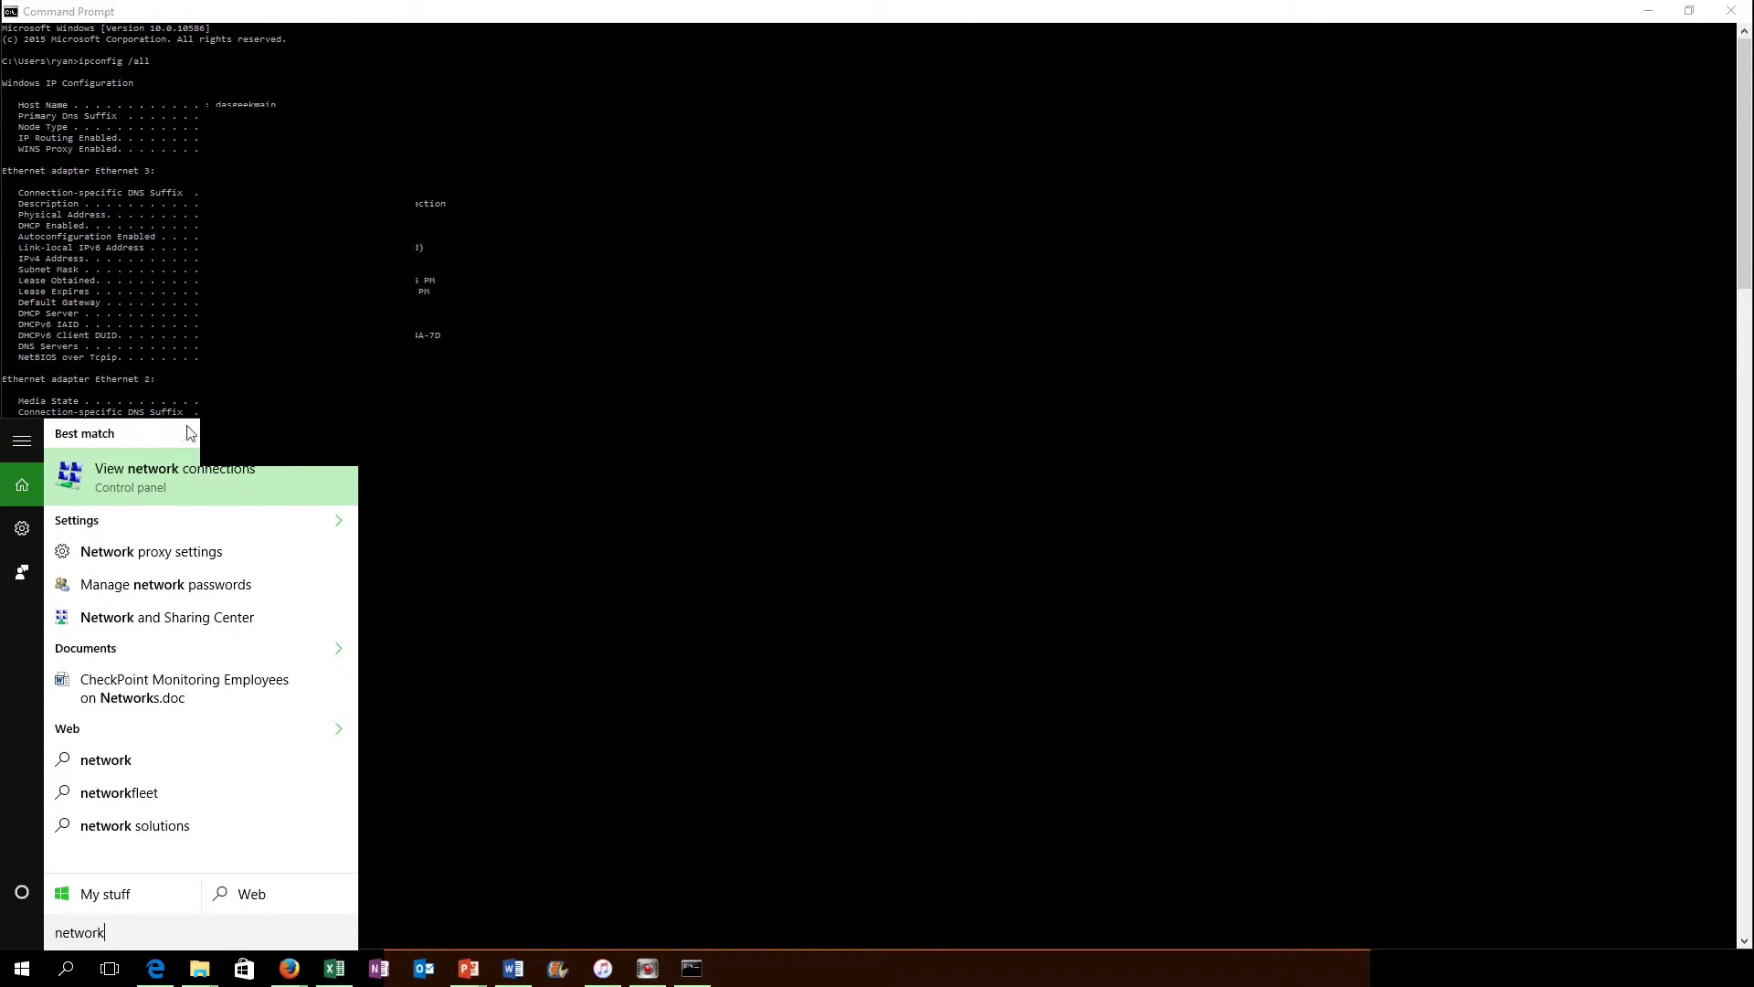
click(258, 471)
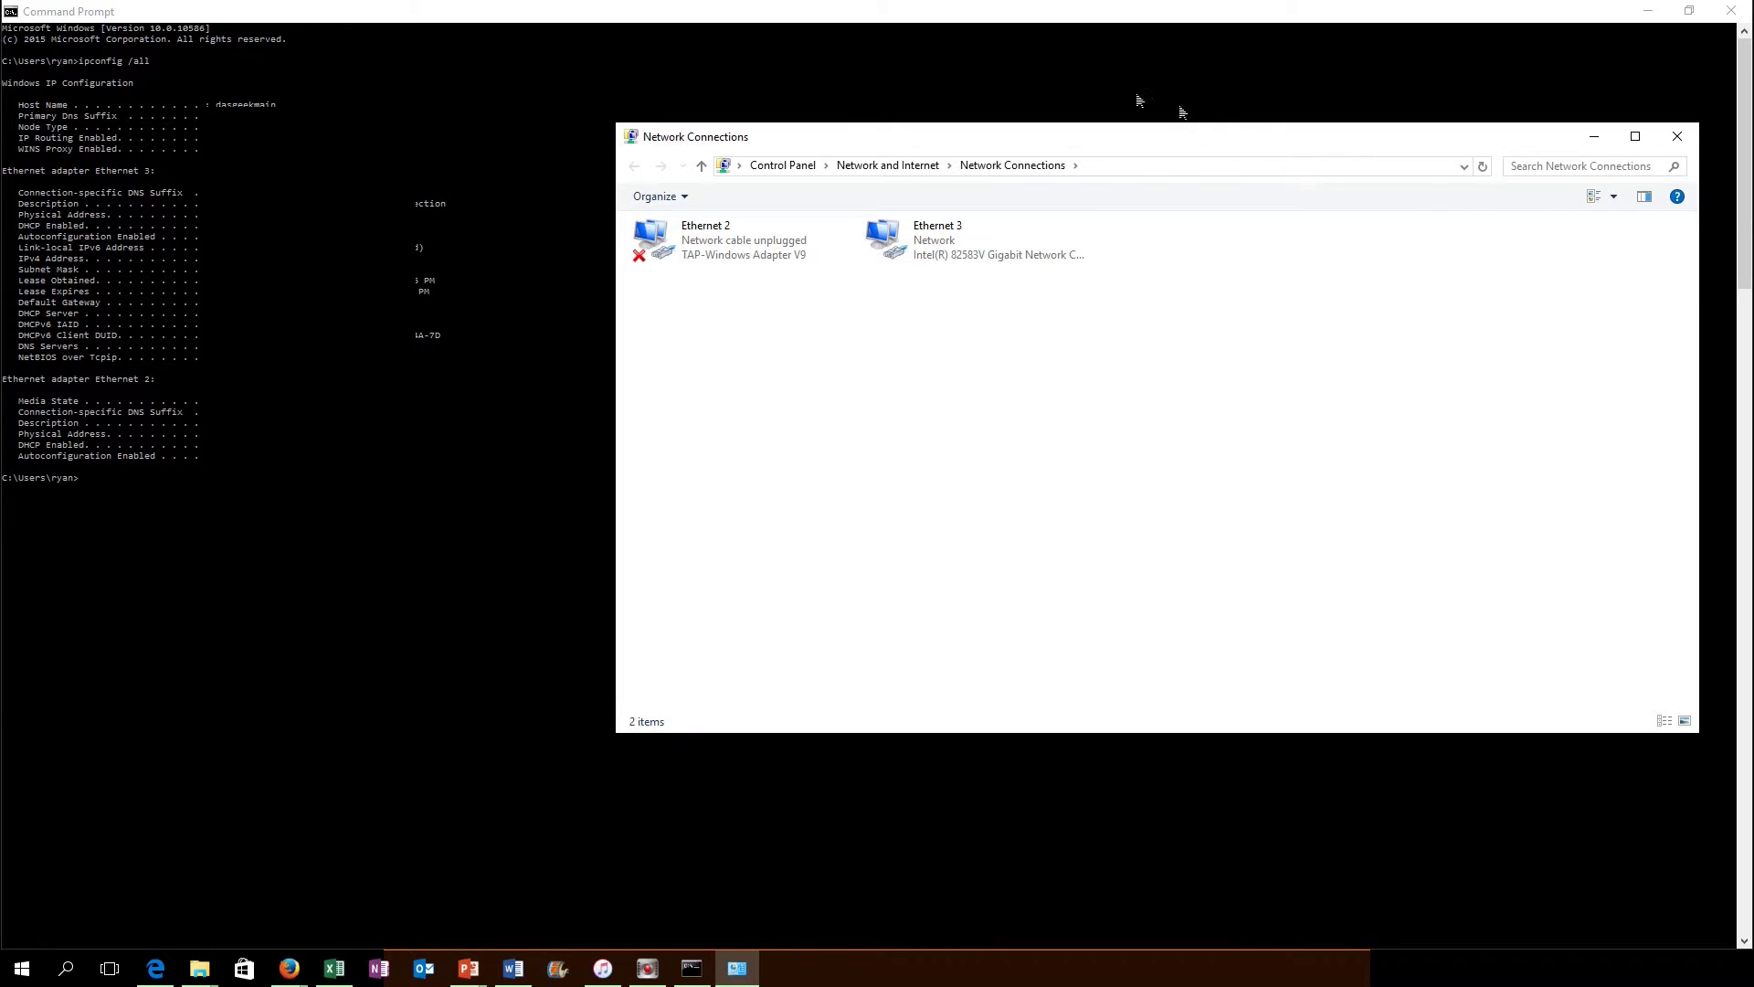
drag(1110, 143, 930, 208)
- Open the Internet Protocol Version 4 (TCP/IPv4) properties of the Ethernet 3 adapter
right_click(763, 311)
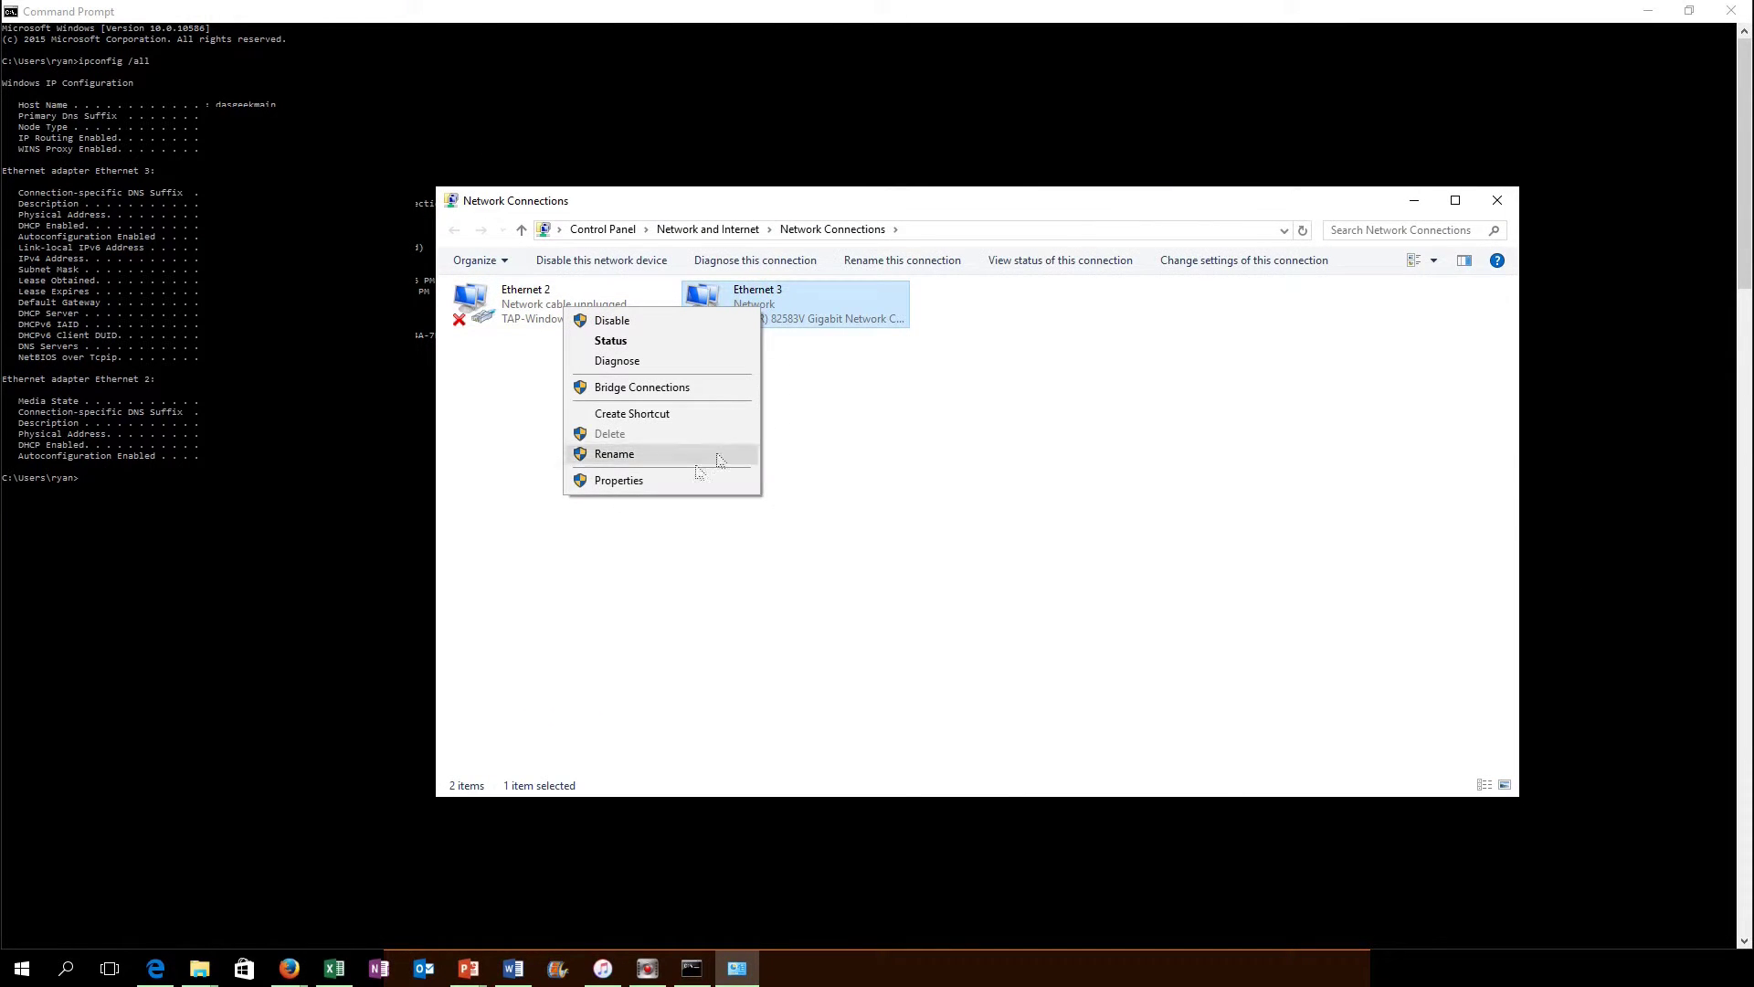
click(956, 397)
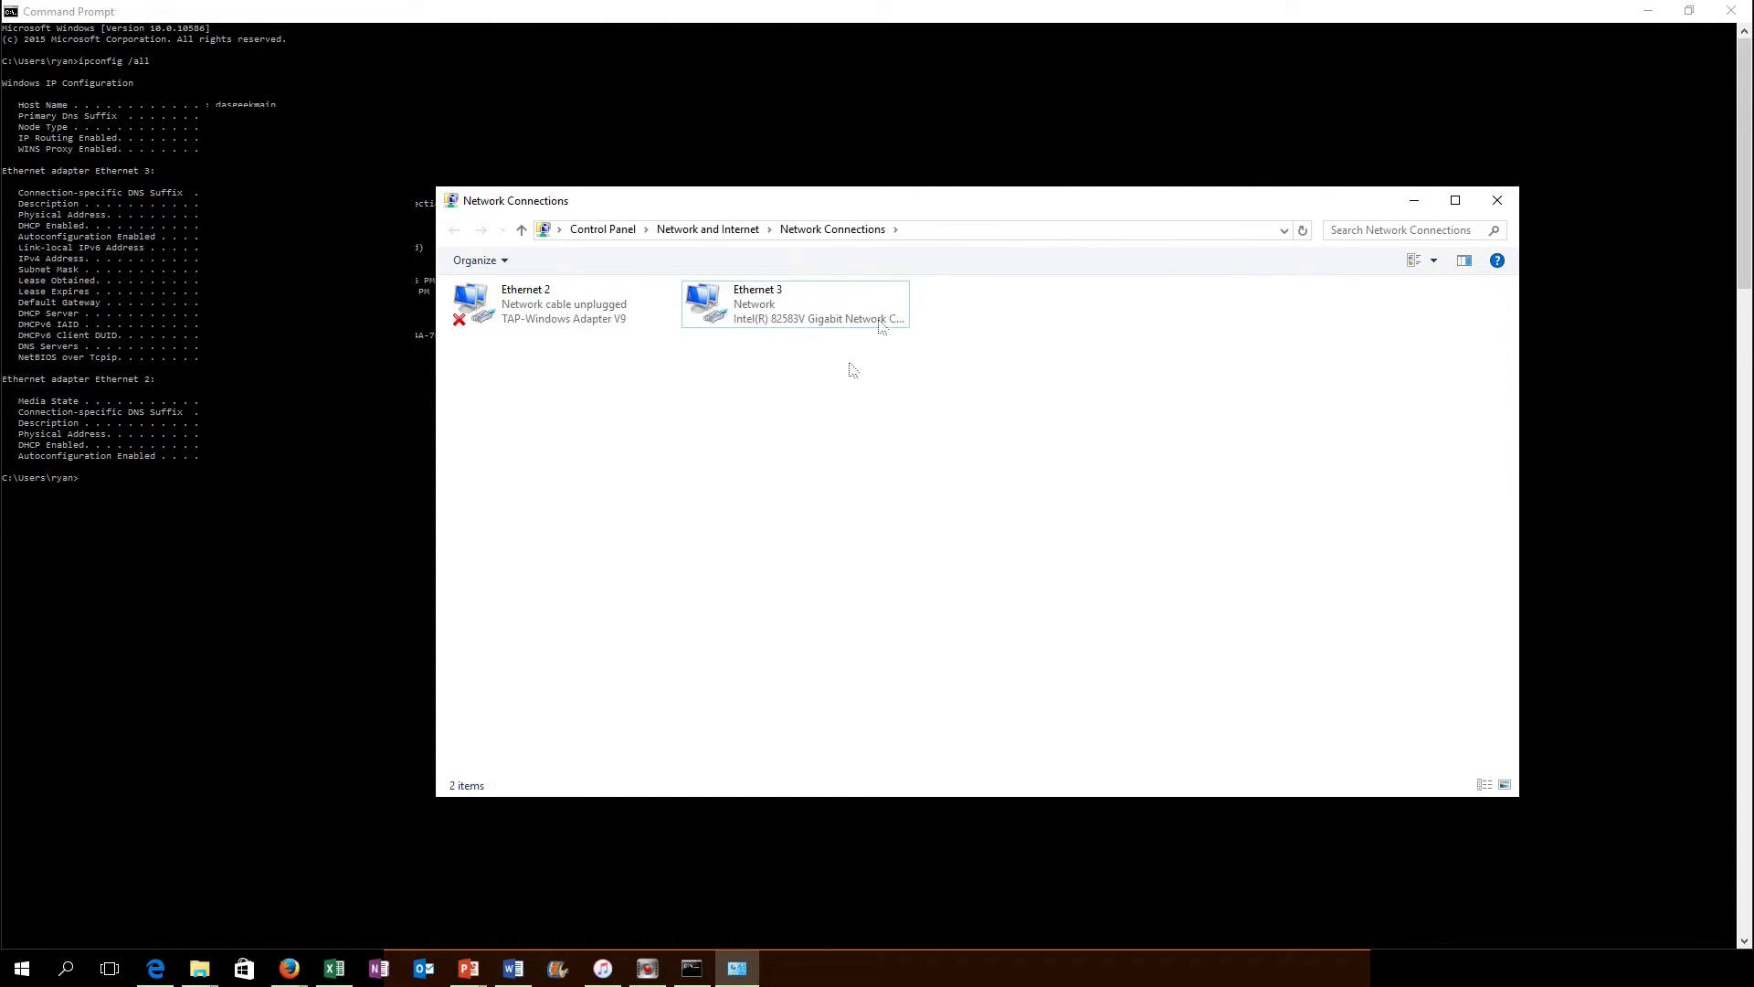
right_click(776, 300)
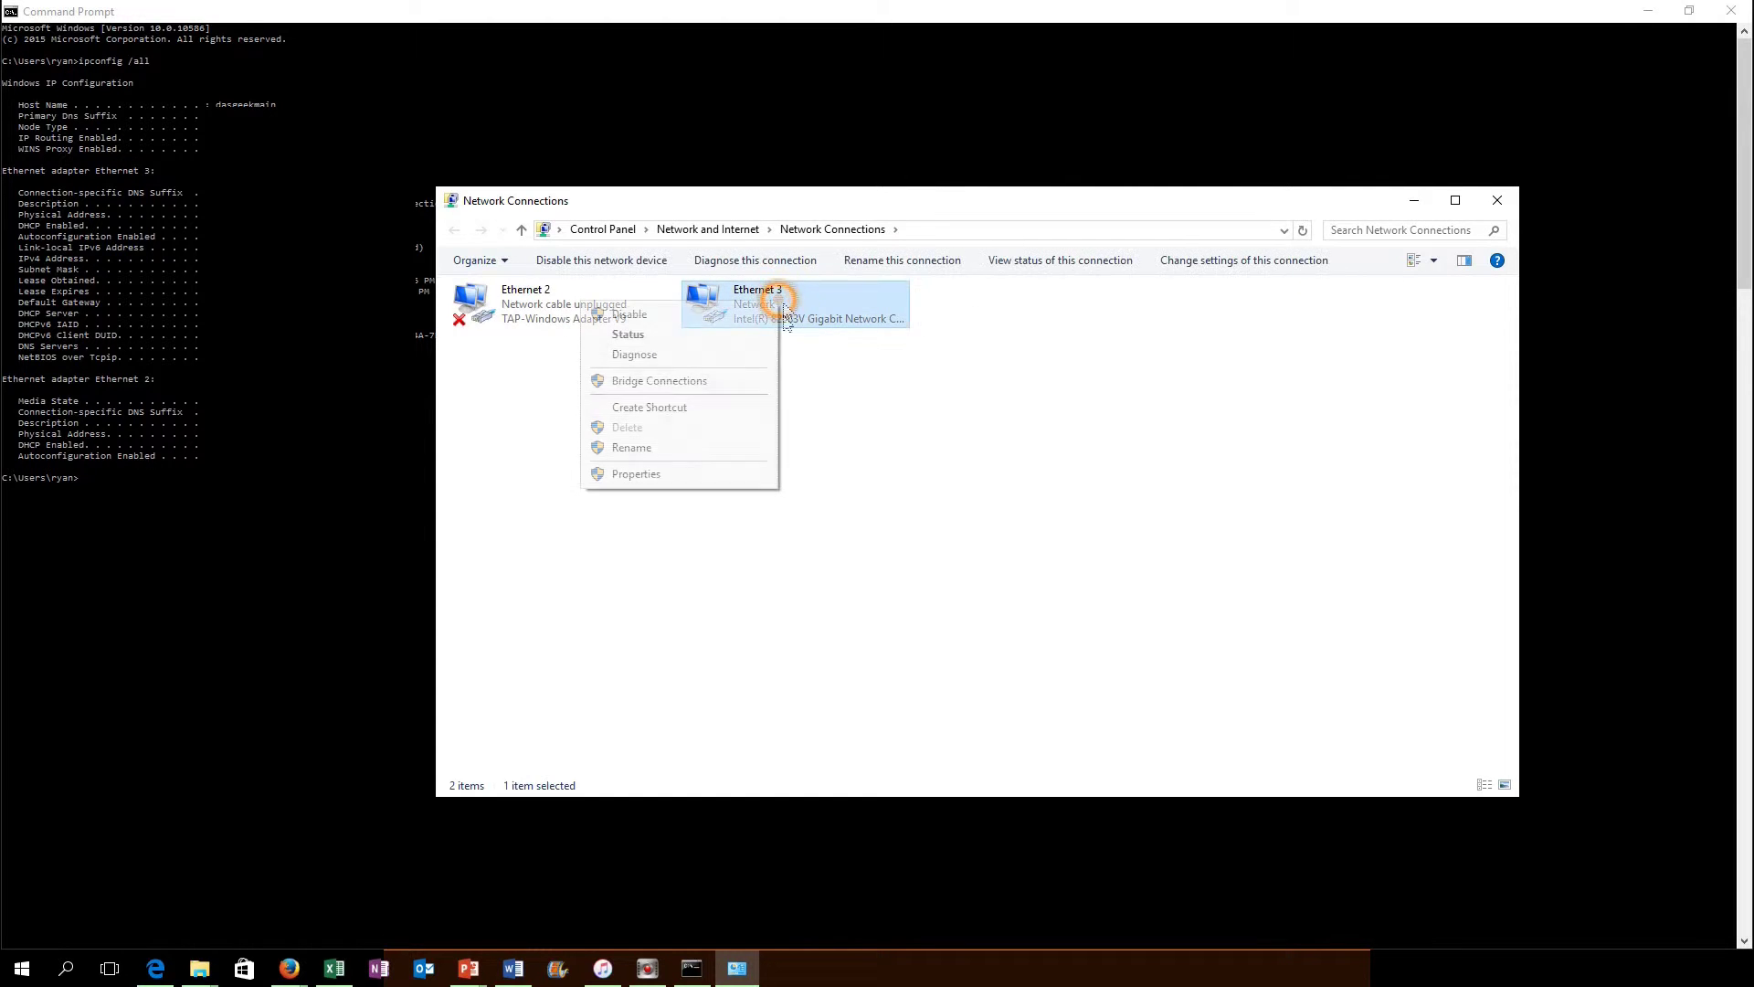
click(679, 476)
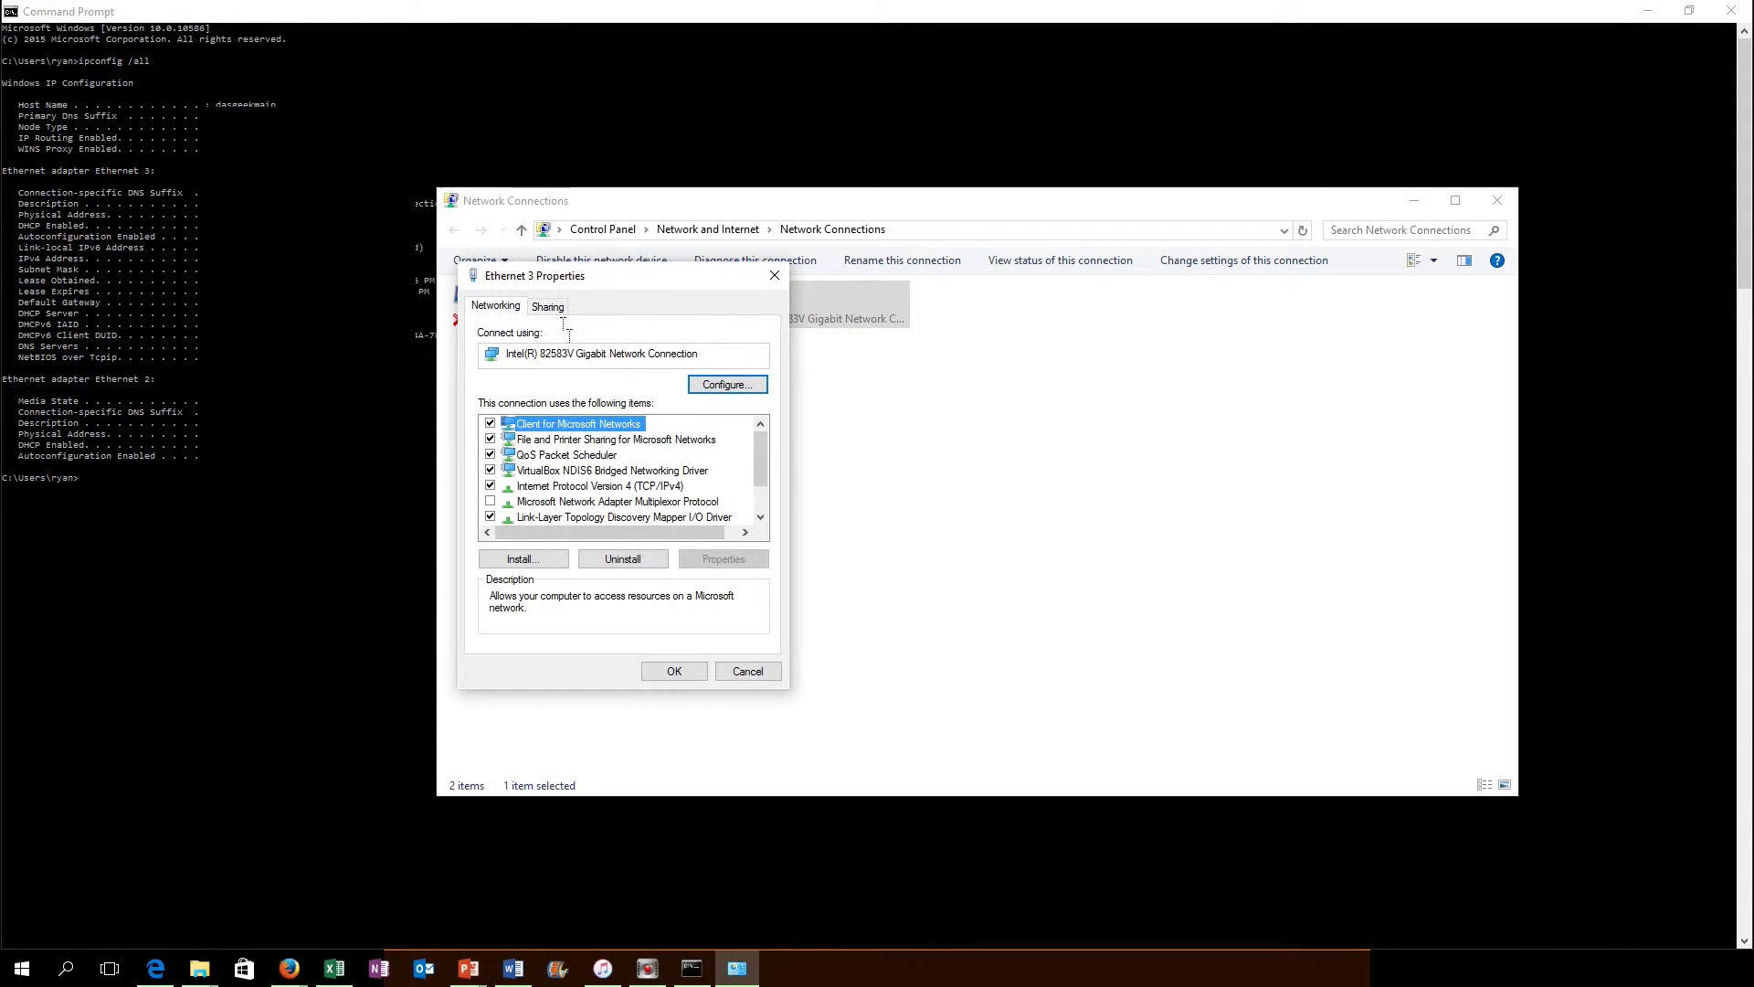
scroll(586, 502, down, 1)
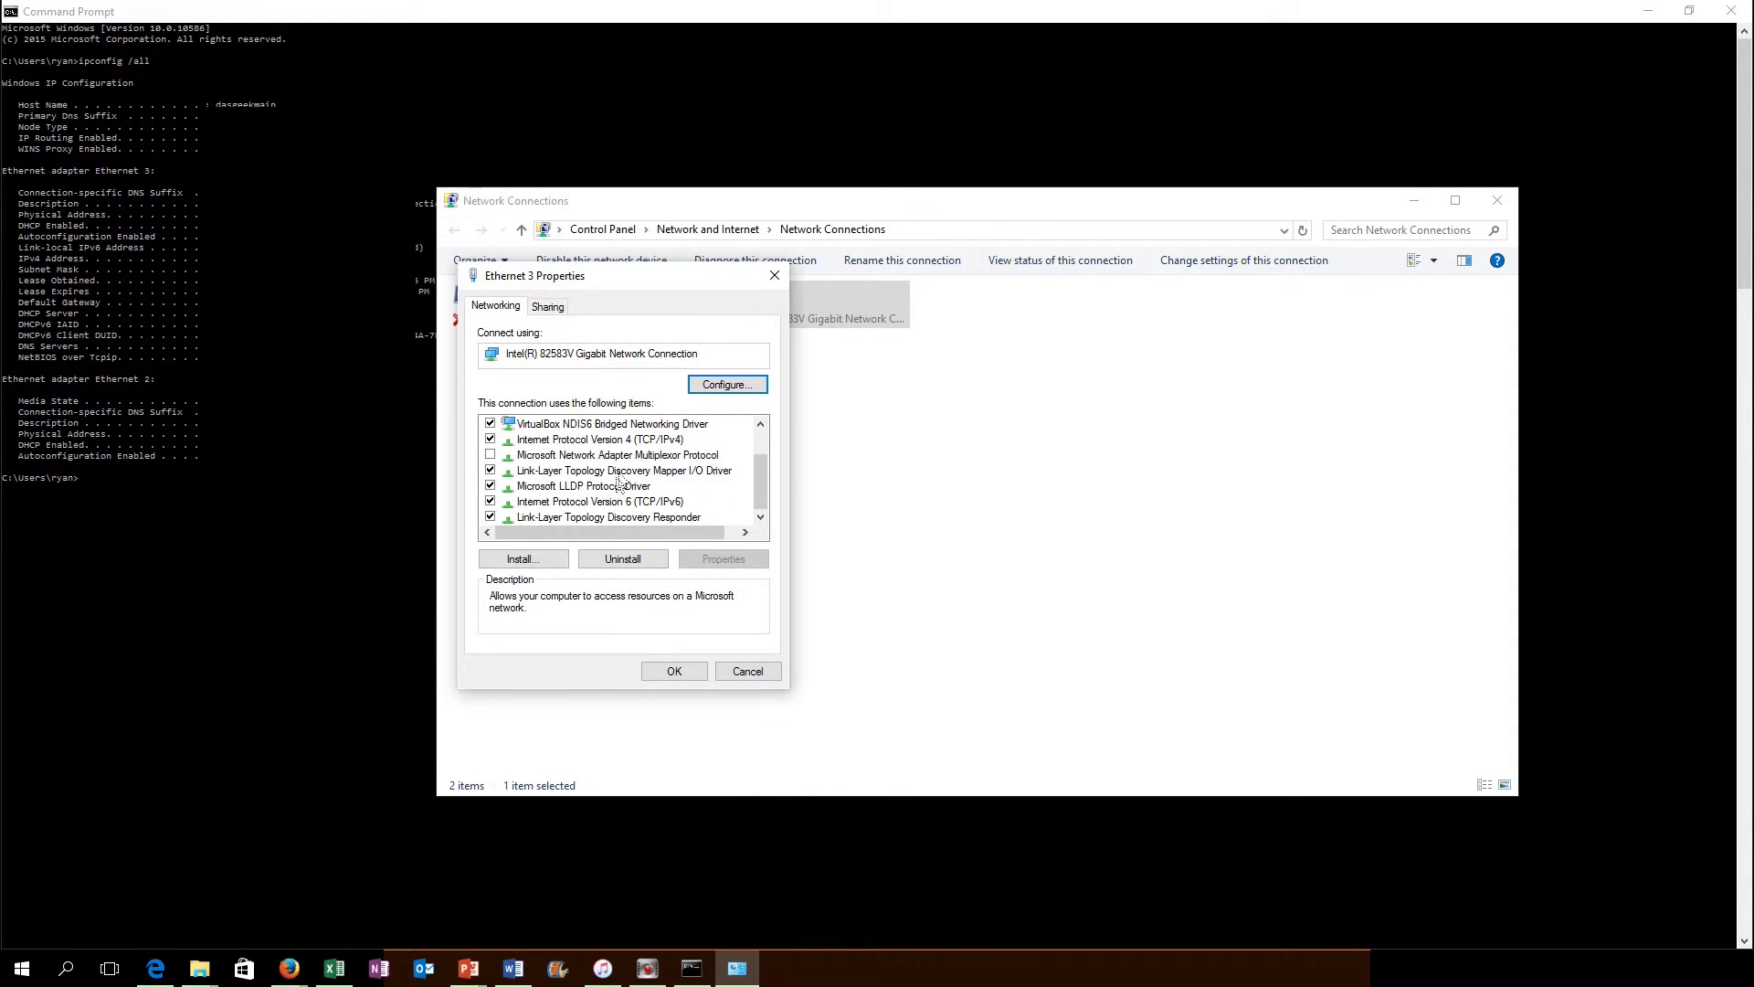
double_click(631, 441)
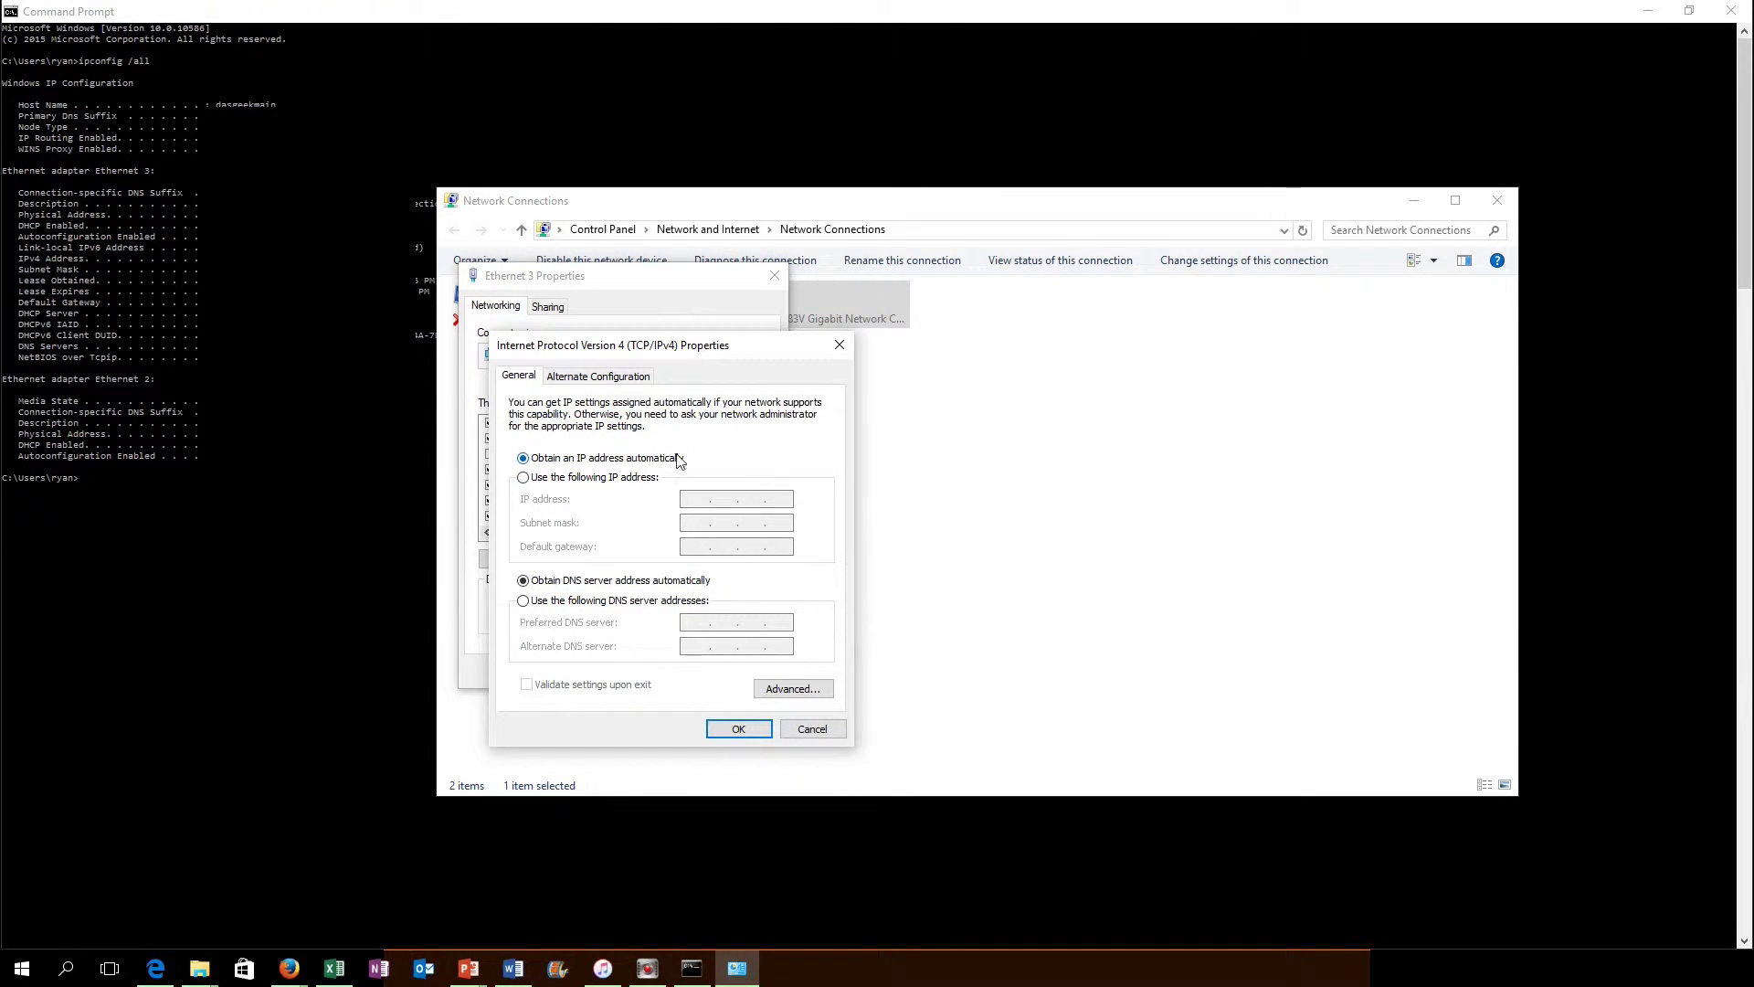
- Assign the static IP address 192.168.1.205 with subnet mask 255.255.255.0 and default gateway 192.168.1.1
click(610, 477)
click(713, 501)
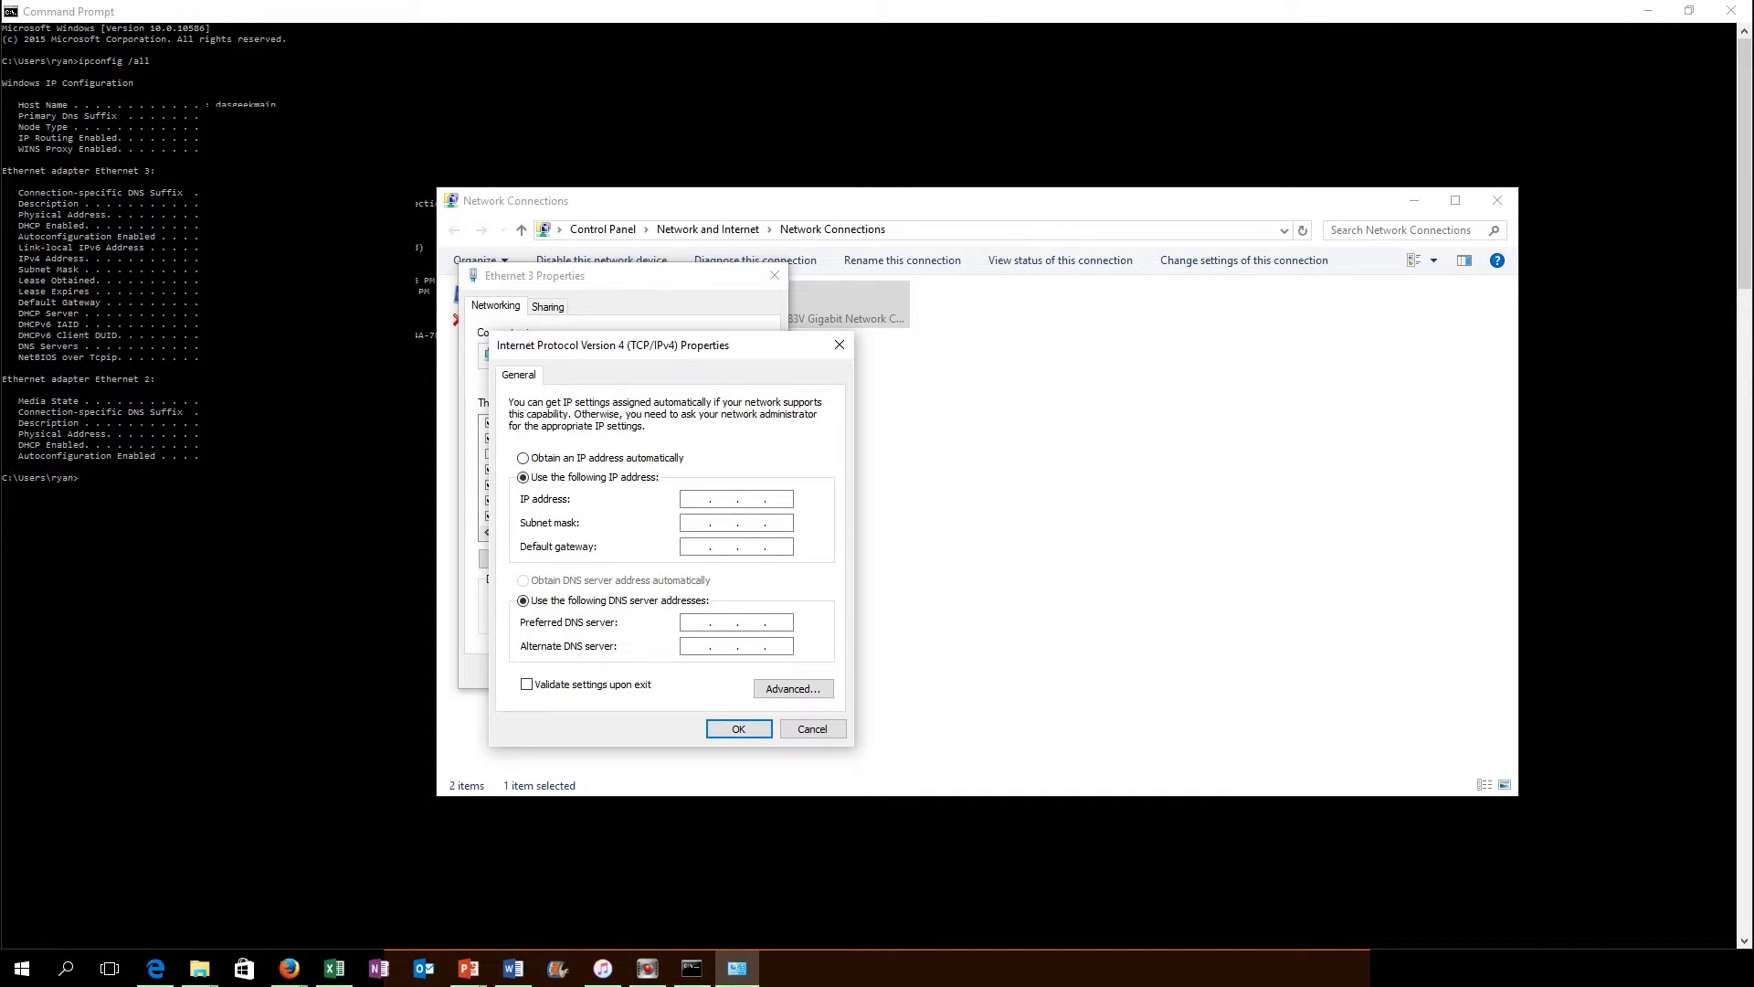
text(192 . 168 . 1 . 205)
click(696, 526)
text(192168.1.1)
- Set the preferred DNS server to 192.168.1.1
click(704, 625)
text(192 . 168)
key(Tab)
text(1)
key(Tab)
click(782, 621)
text(1)
- Try to apply the IPv4 settings with 192.168.1.1 as the alternate DNS server
click(700, 647)
text(92 . 168 . 1)
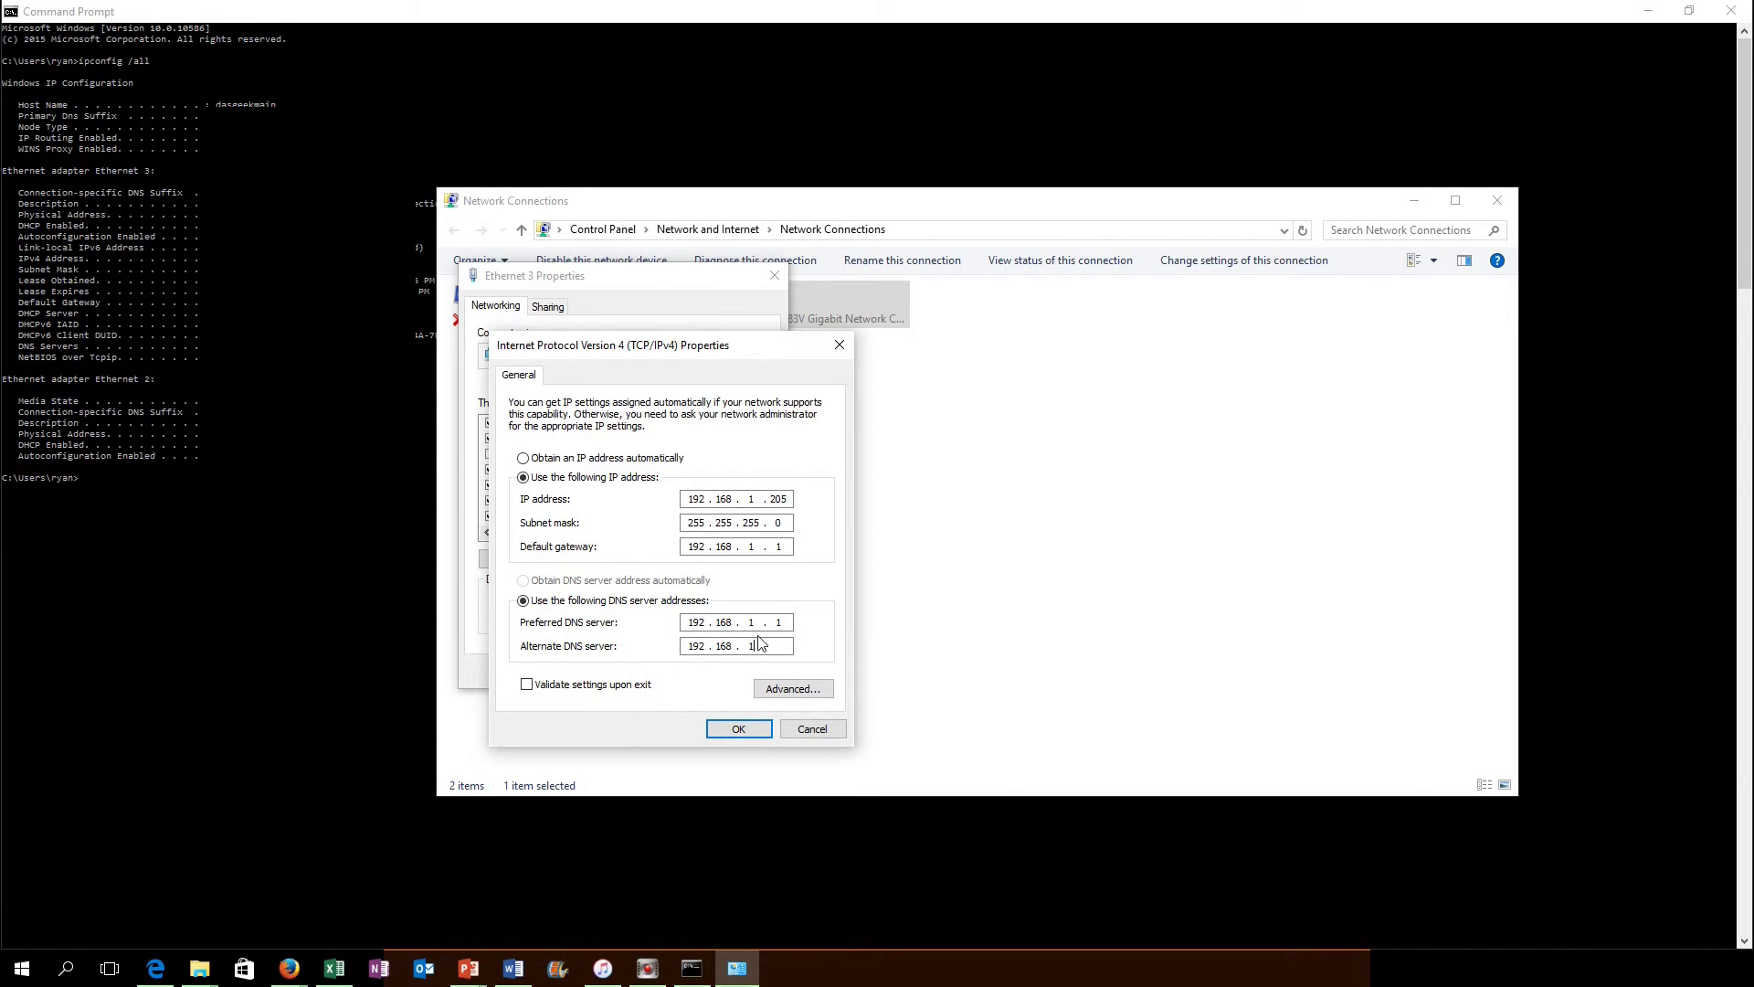
click(781, 646)
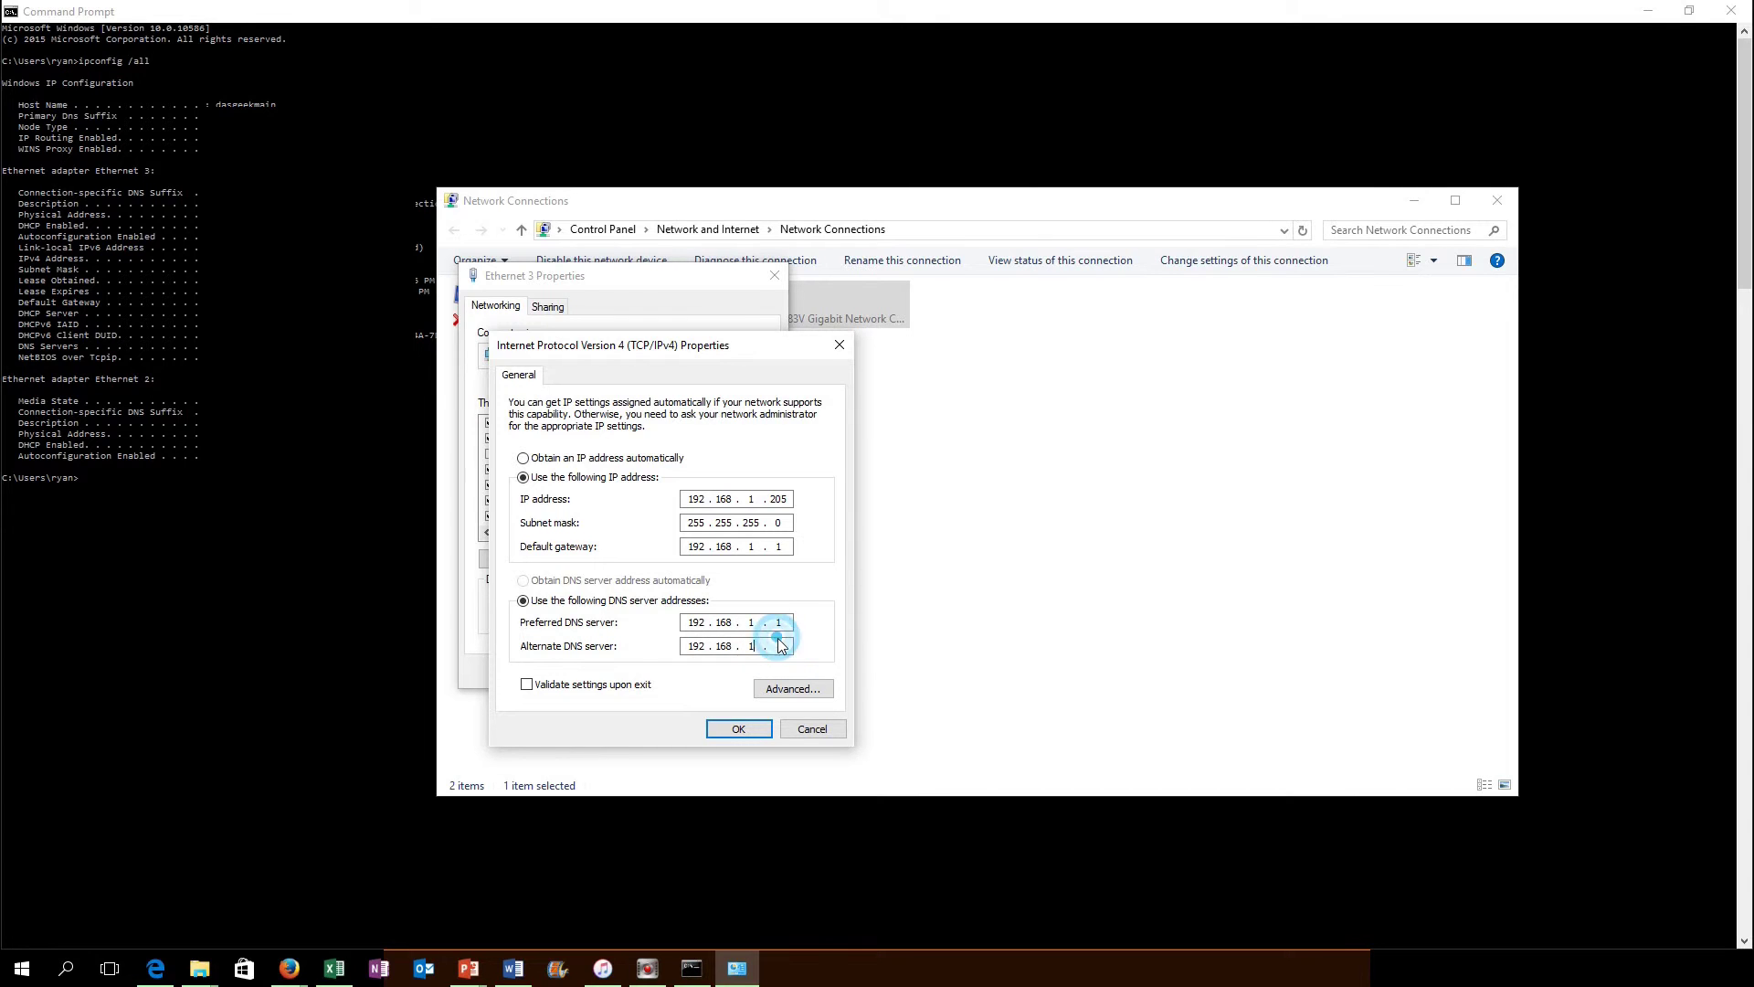
text(1)
click(741, 729)
click(1046, 552)
- Clear the alternate DNS server address and save the IPv4 settings for the Ethernet 3 adapter
click(787, 644)
key(BackSpace)
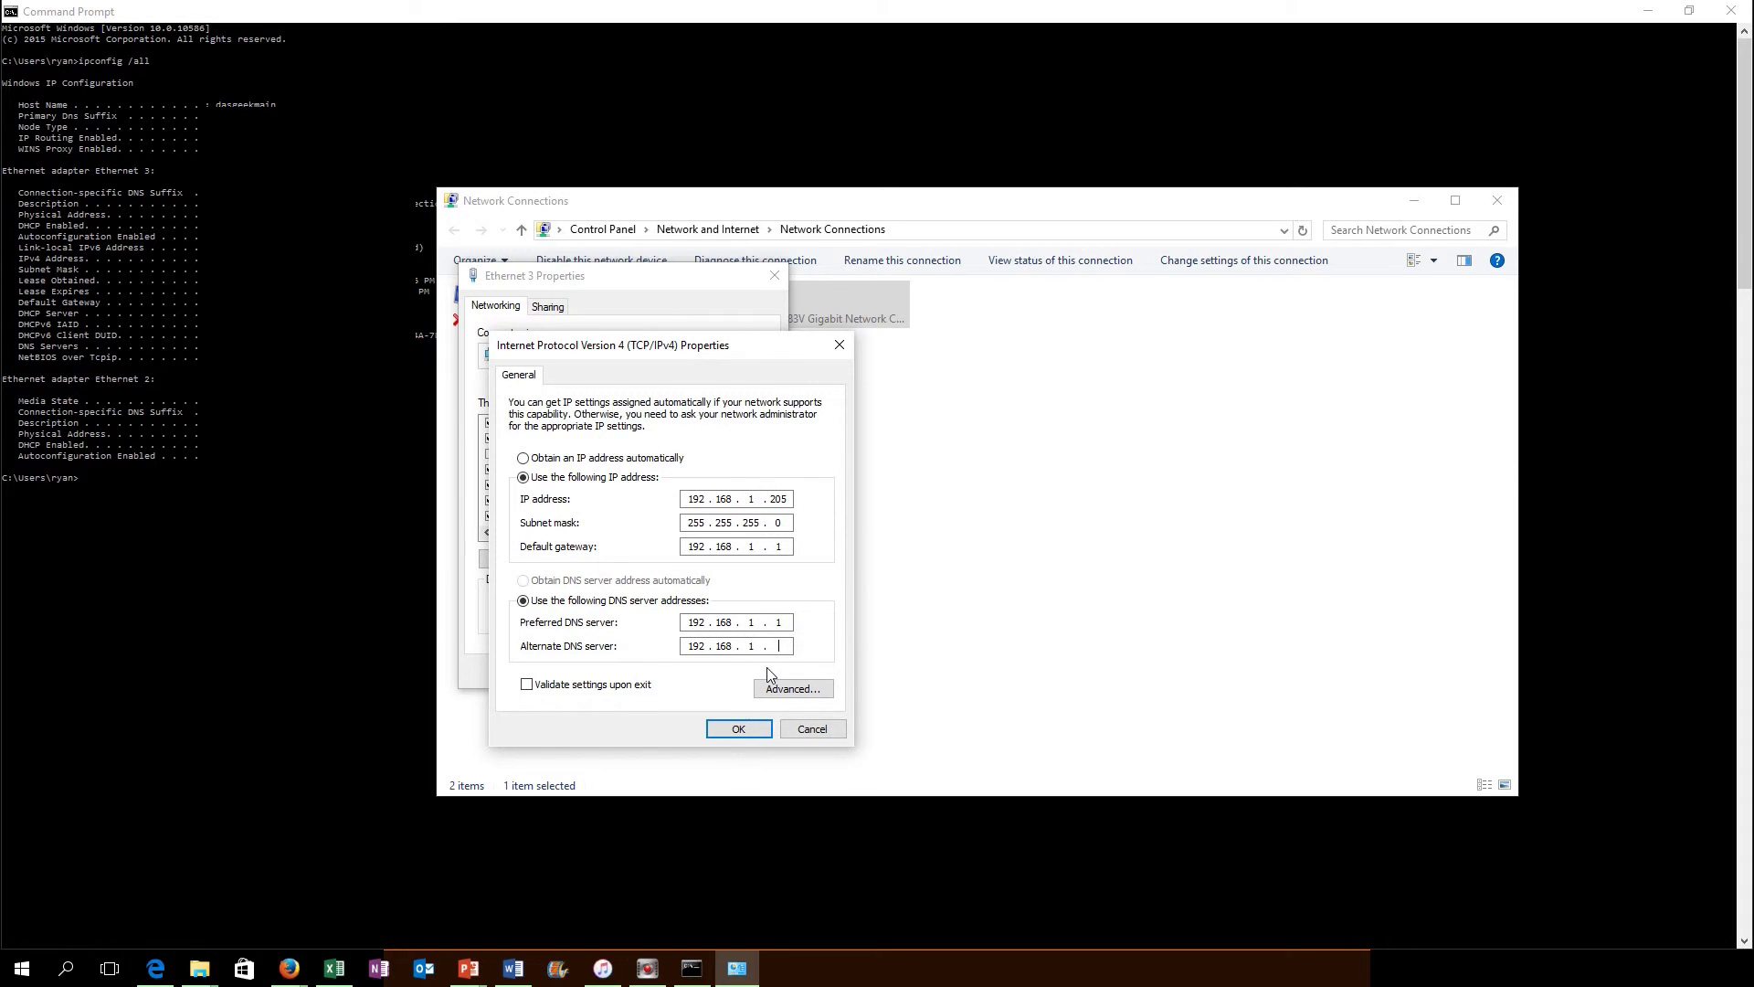
key(BackSpace)
key(BackSpace)
key(BackSpace)
key(BackSpace)
key(BackSpace)
click(722, 730)
click(685, 670)
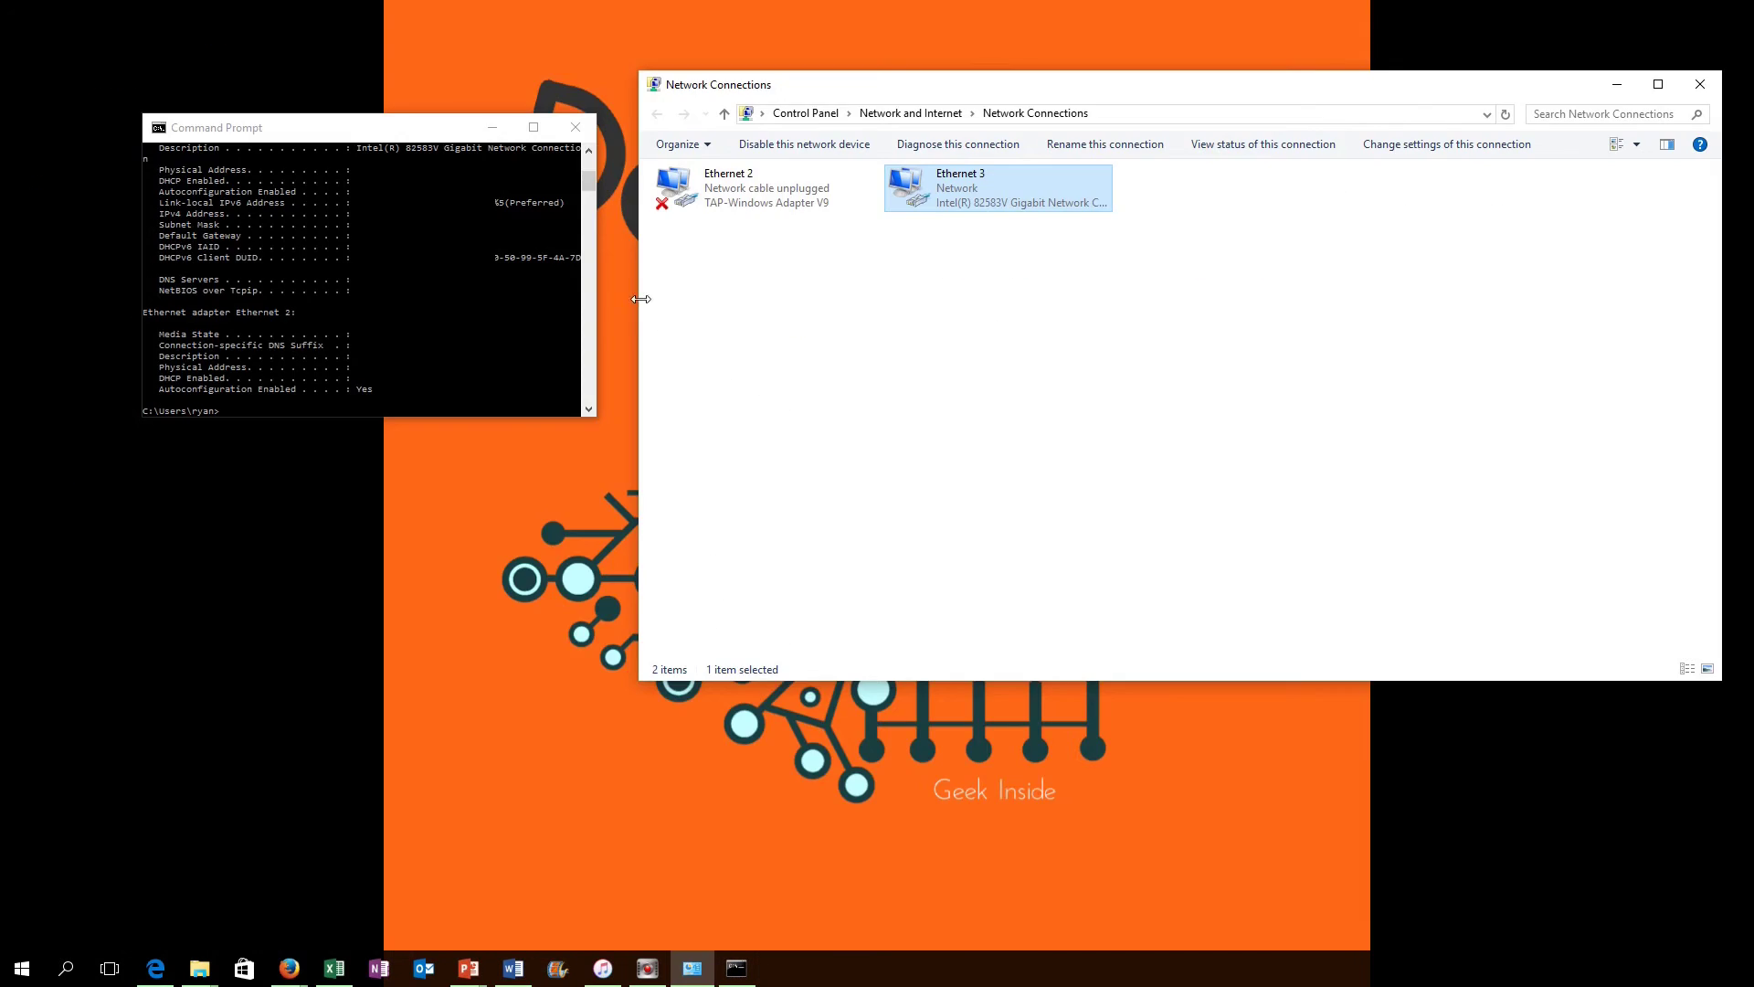
- Check the adapter configuration by running ipconfig /all in Command Prompt, and close that window
click(264, 410)
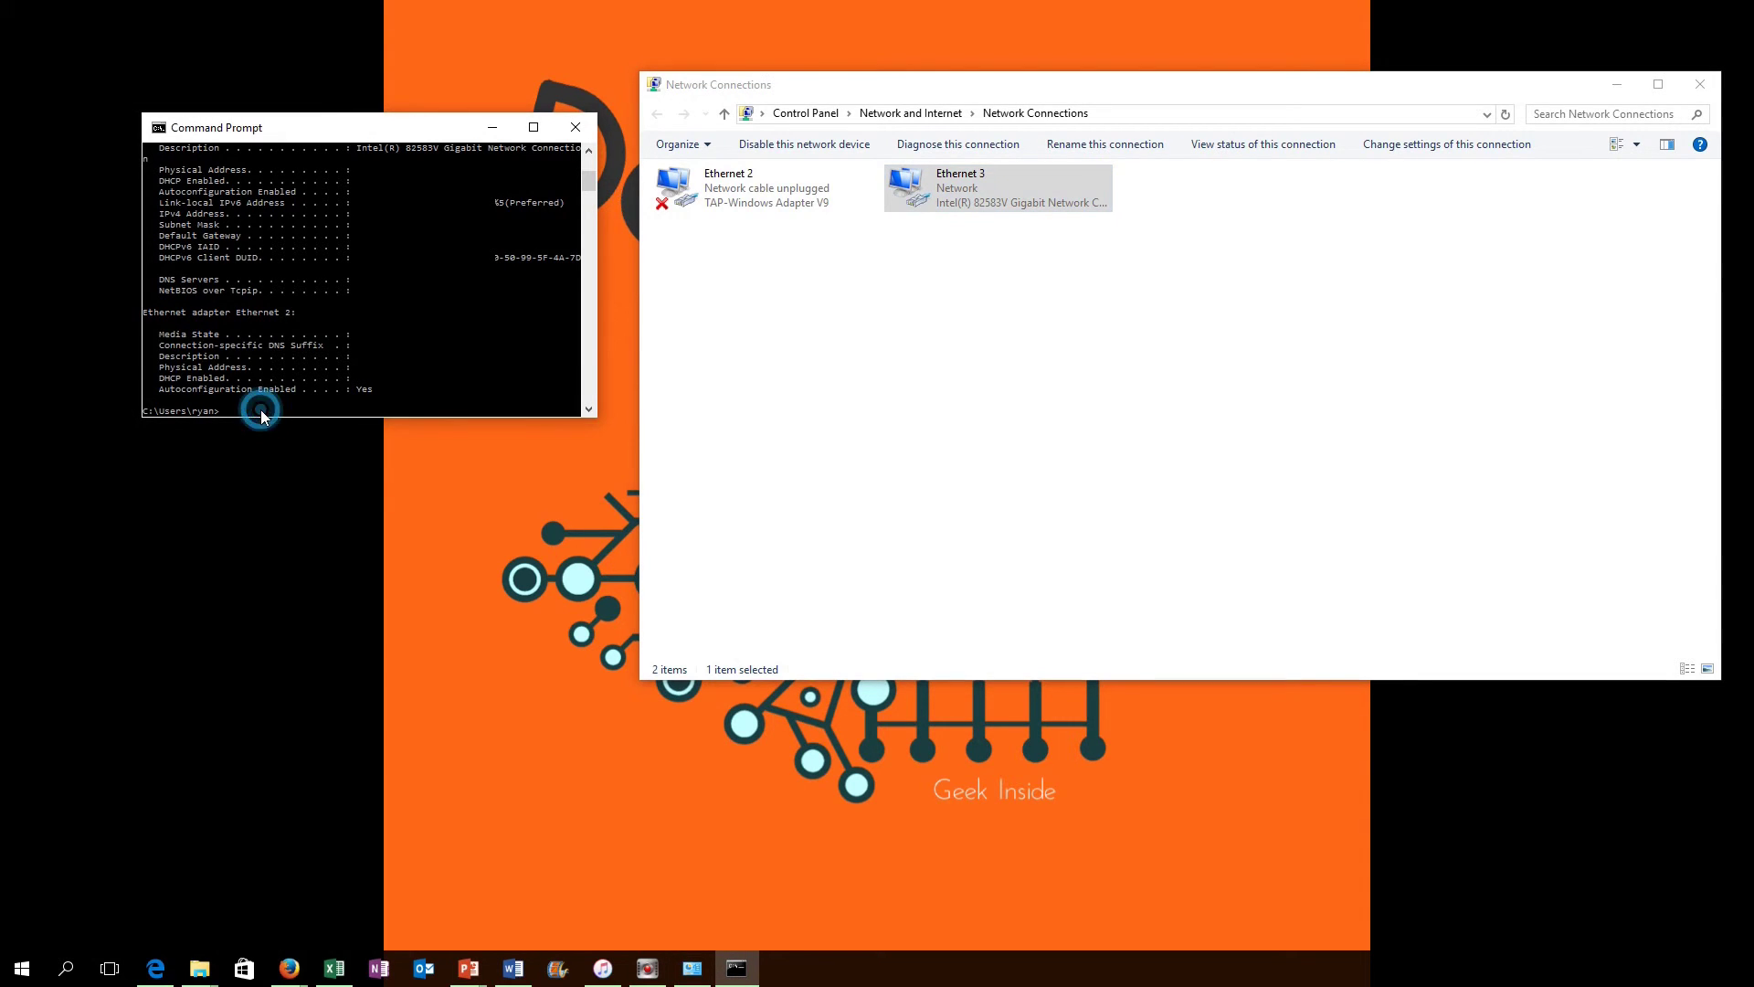
text(ipconfig /all)
key(Return)
click(575, 129)
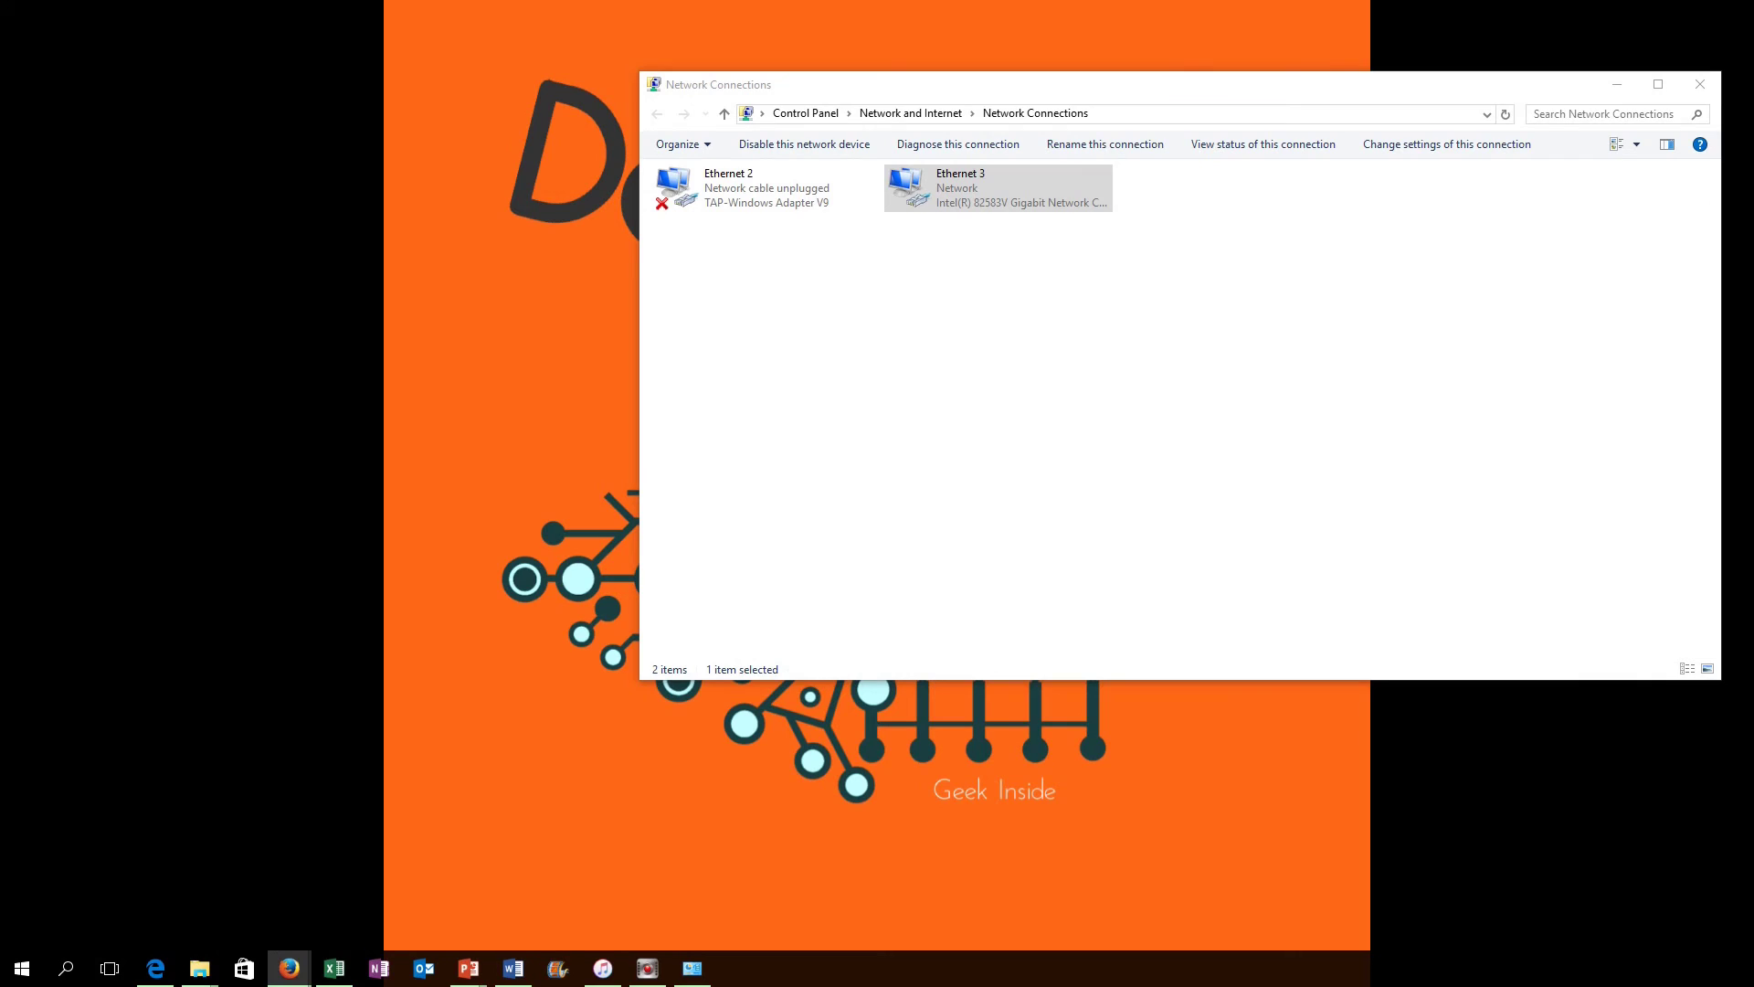
drag(0, 245, 0, 174)
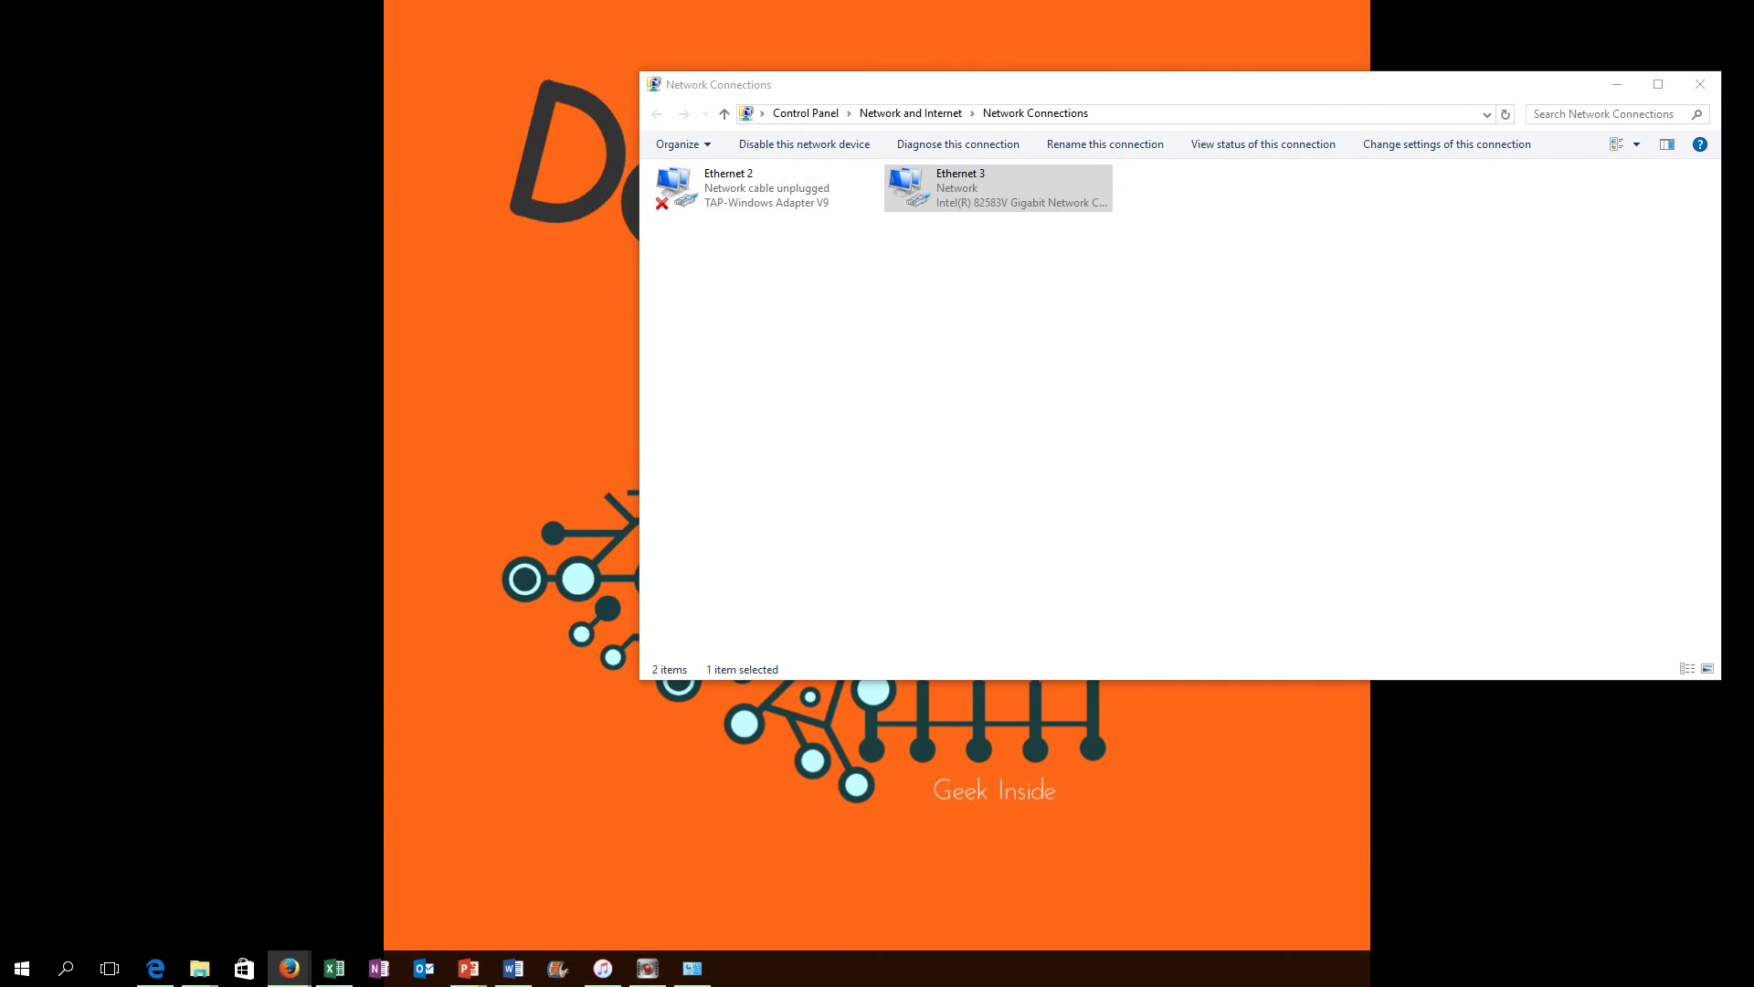